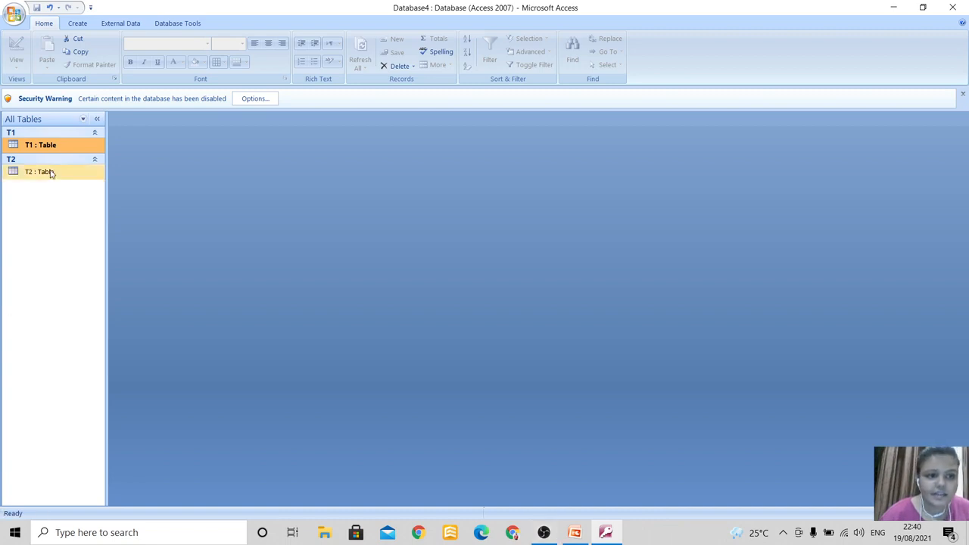
Create a new query in Design view and add table T2 to it as the data source.
drag(53, 148, 55, 174)
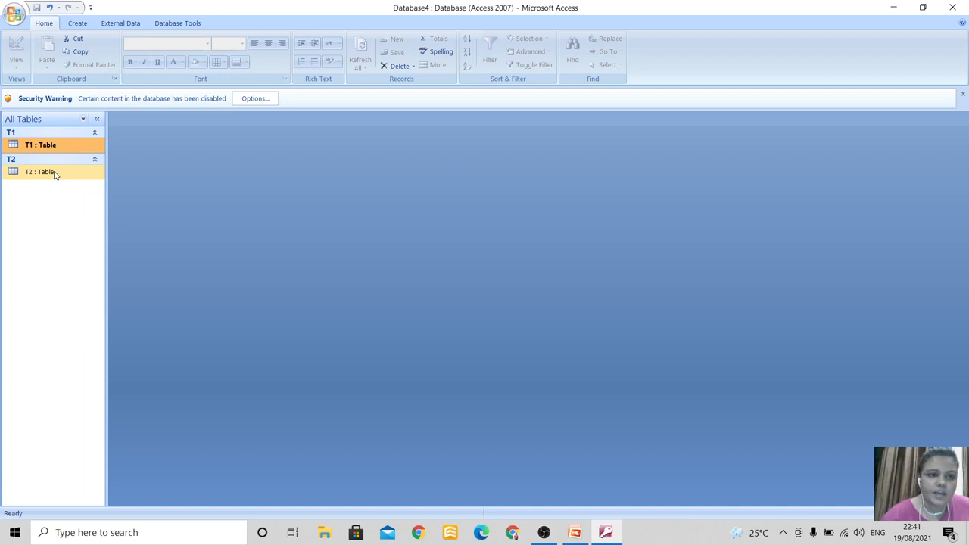
click(78, 24)
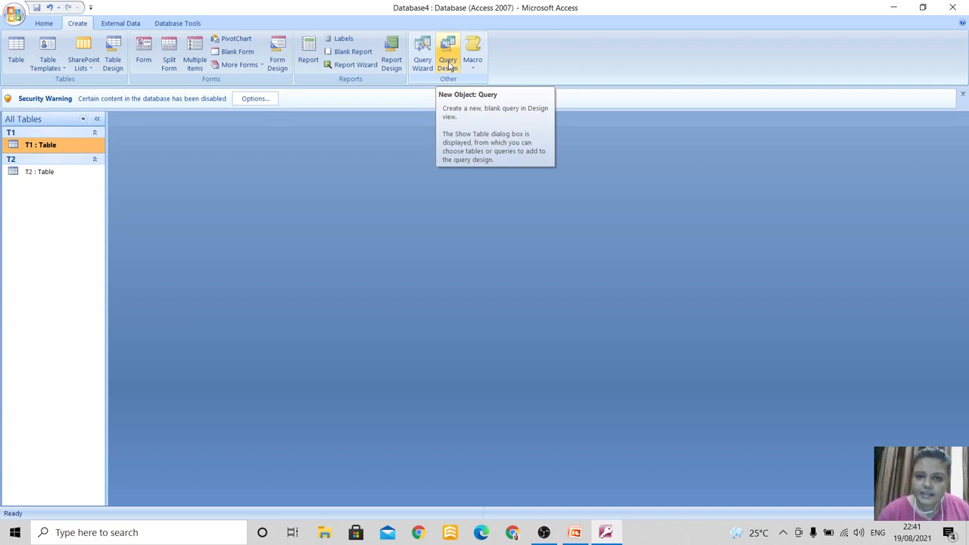
click(448, 67)
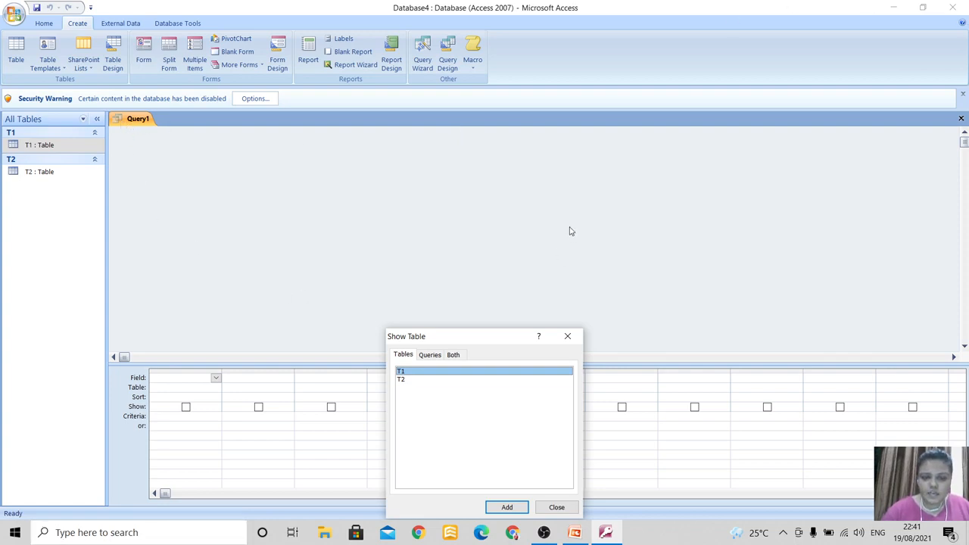
drag(489, 340, 476, 164)
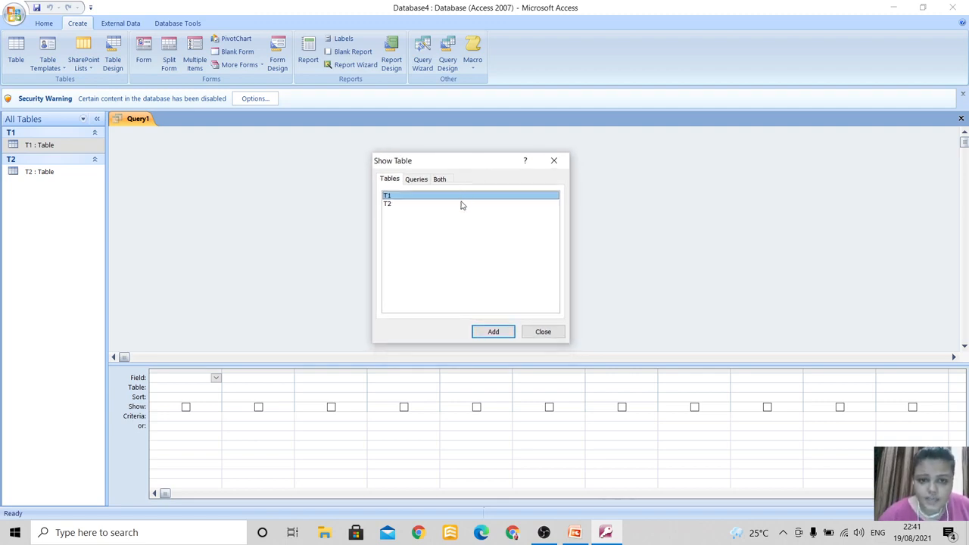
click(390, 206)
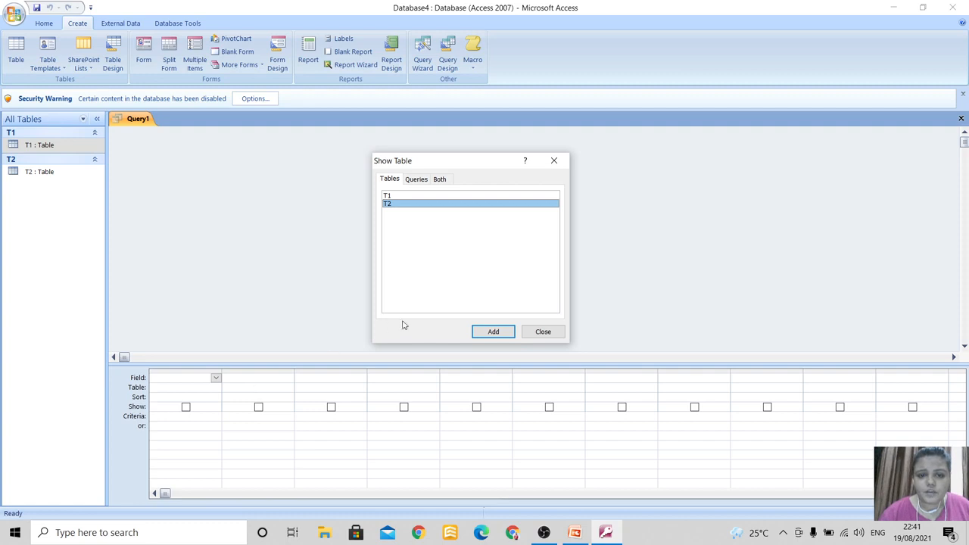
click(500, 333)
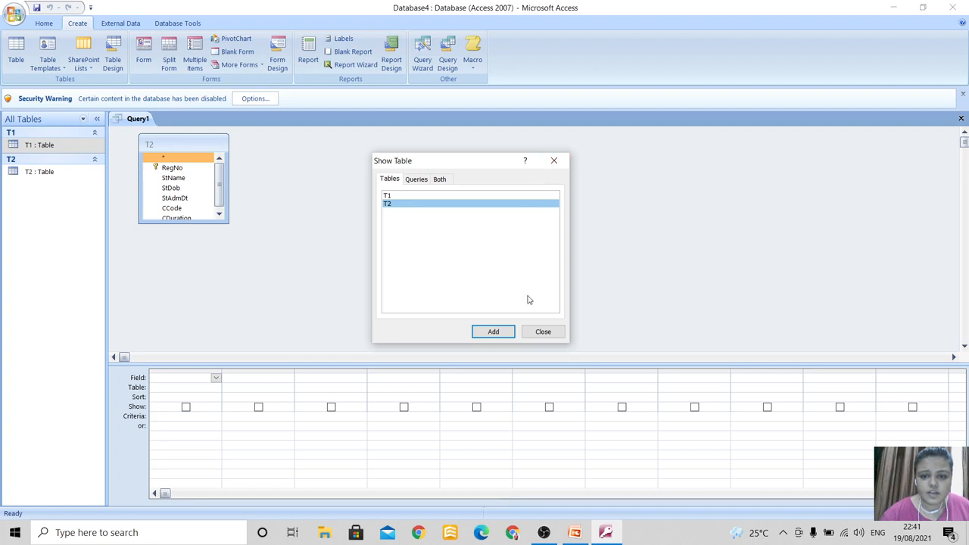
click(542, 331)
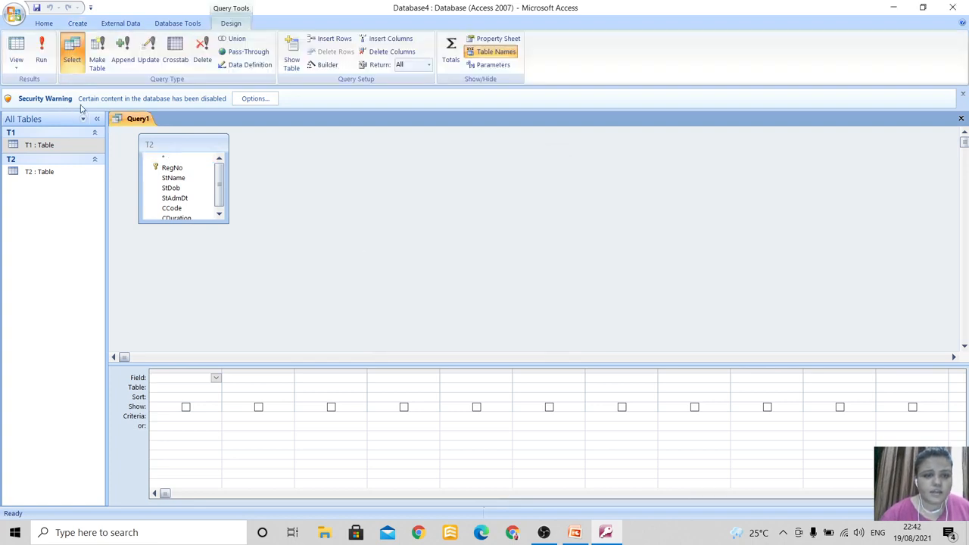
Add the RegNo, StName, StDob, StAdmDt, CCode and CDuration fields from T2 to the query's design grid.
double_click(168, 146)
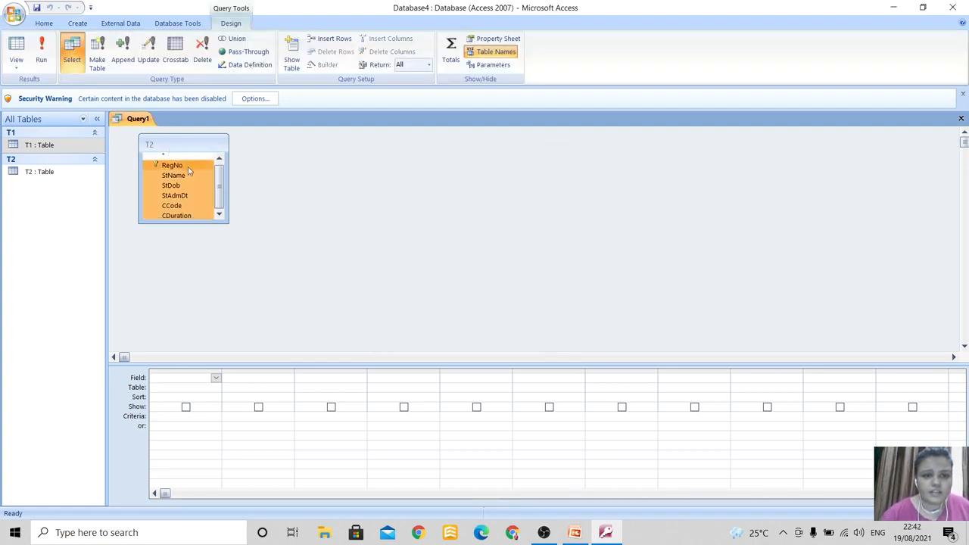
click(188, 167)
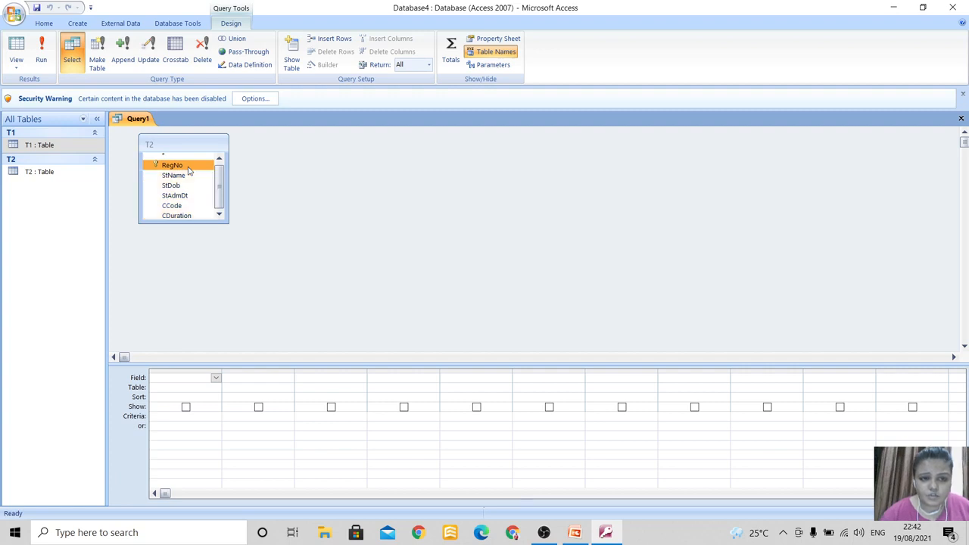
double_click(189, 167)
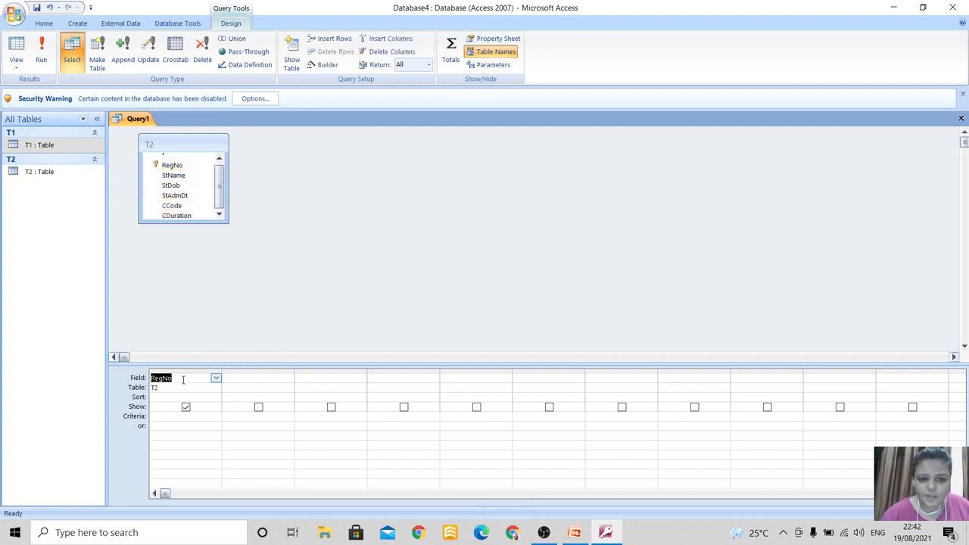
click(182, 176)
double_click(180, 177)
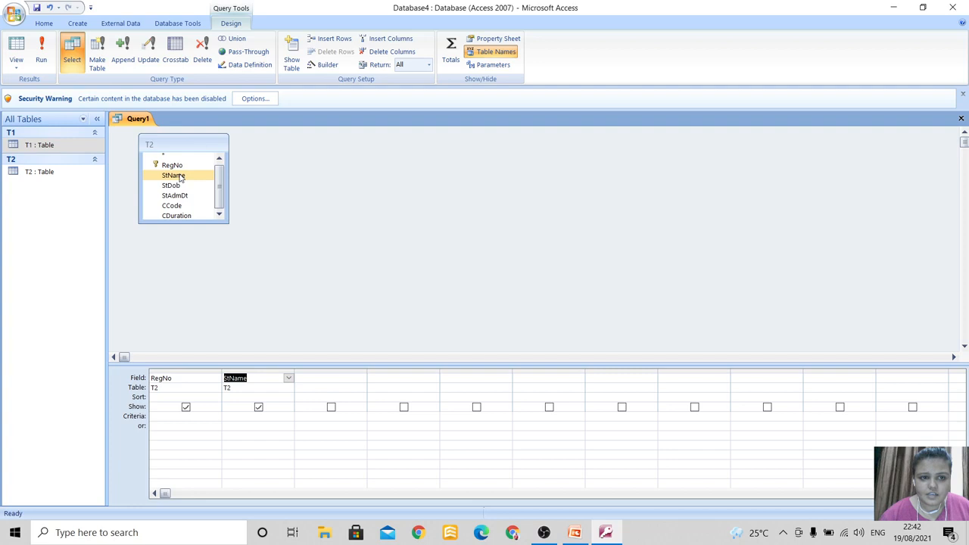
double_click(180, 185)
double_click(184, 196)
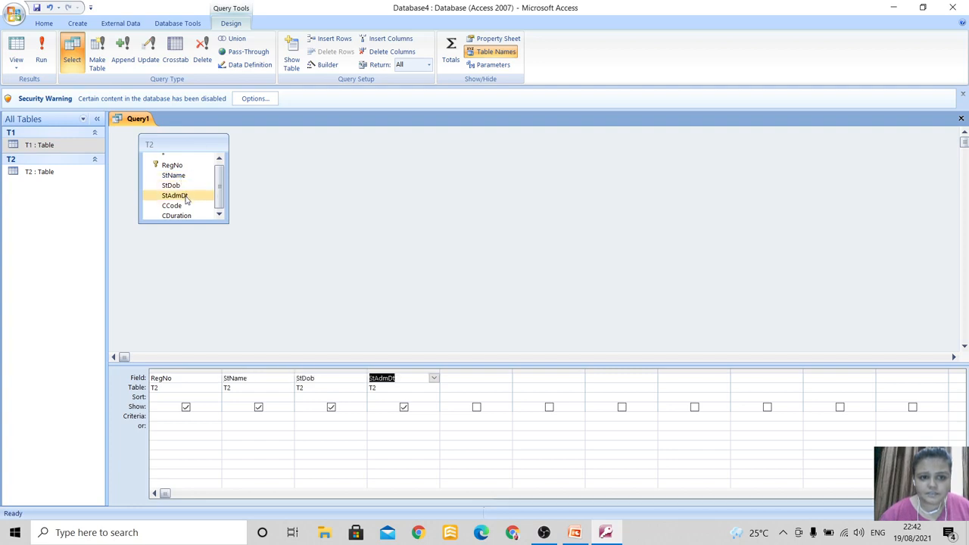
double_click(188, 206)
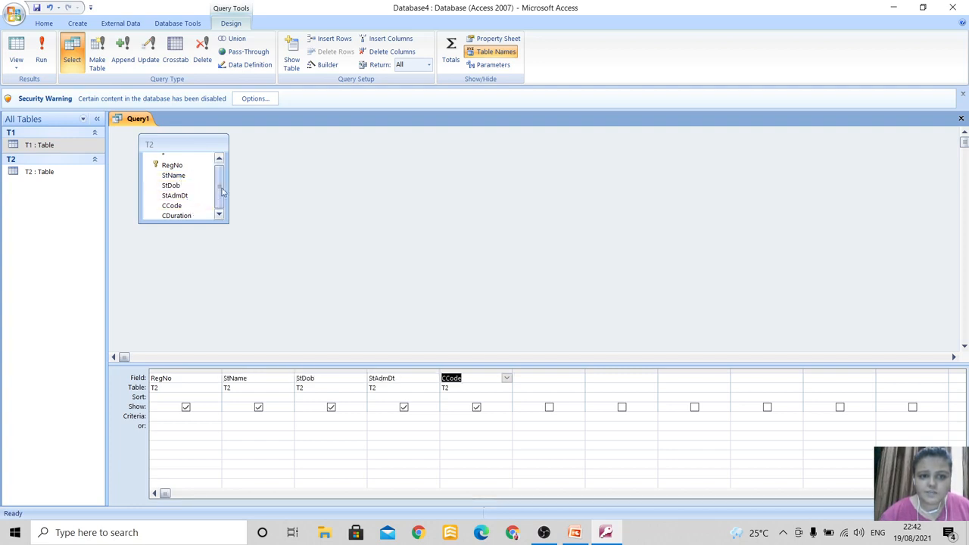
double_click(178, 215)
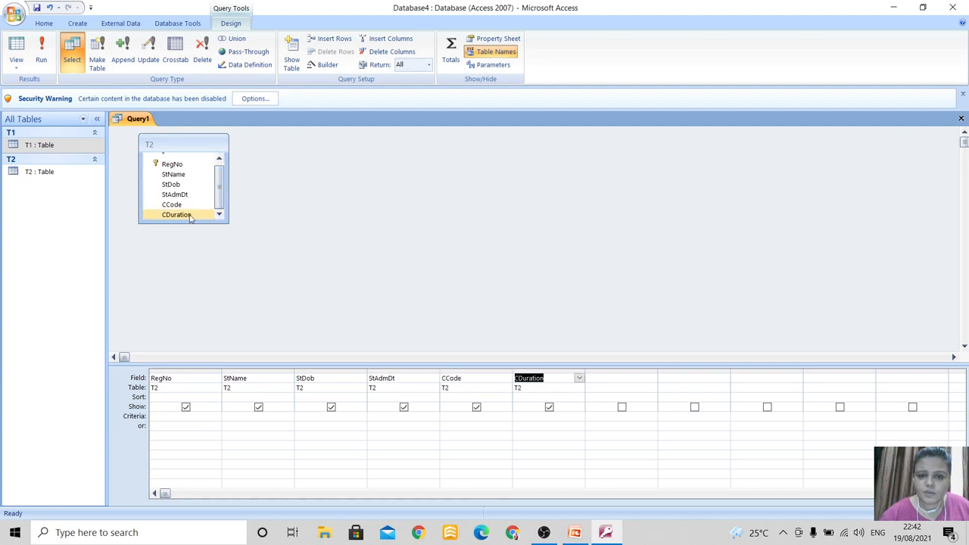
click(498, 211)
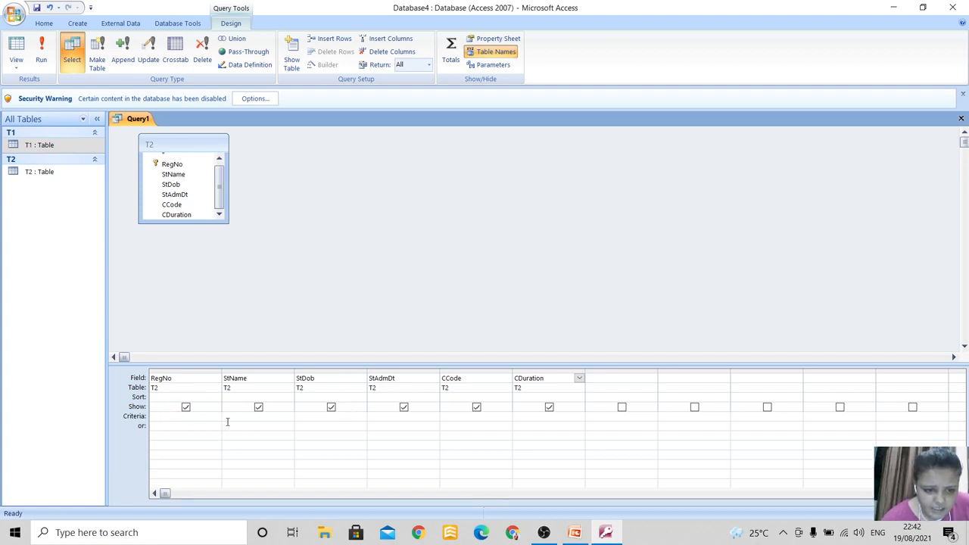
Set the criteria for the StName field to =Visual Basic.
click(231, 422)
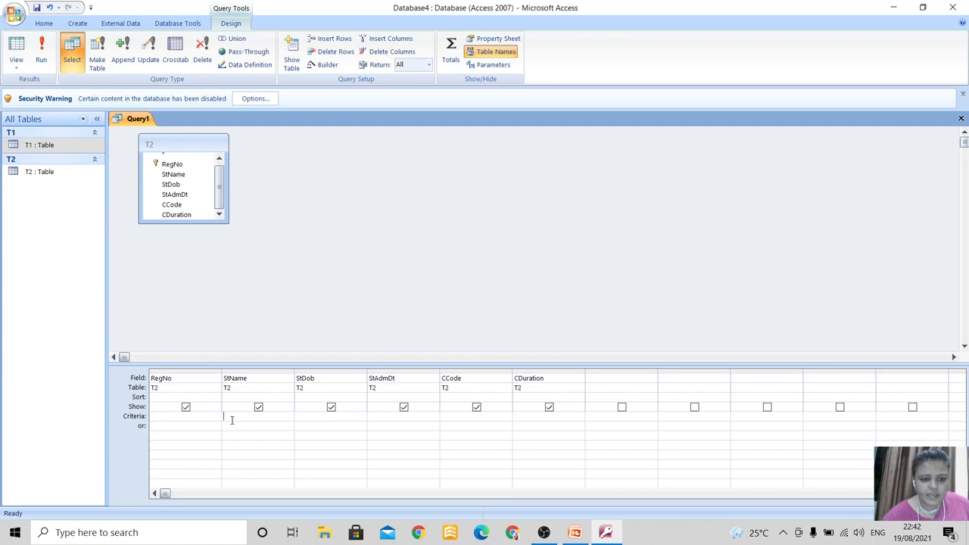
text(=")
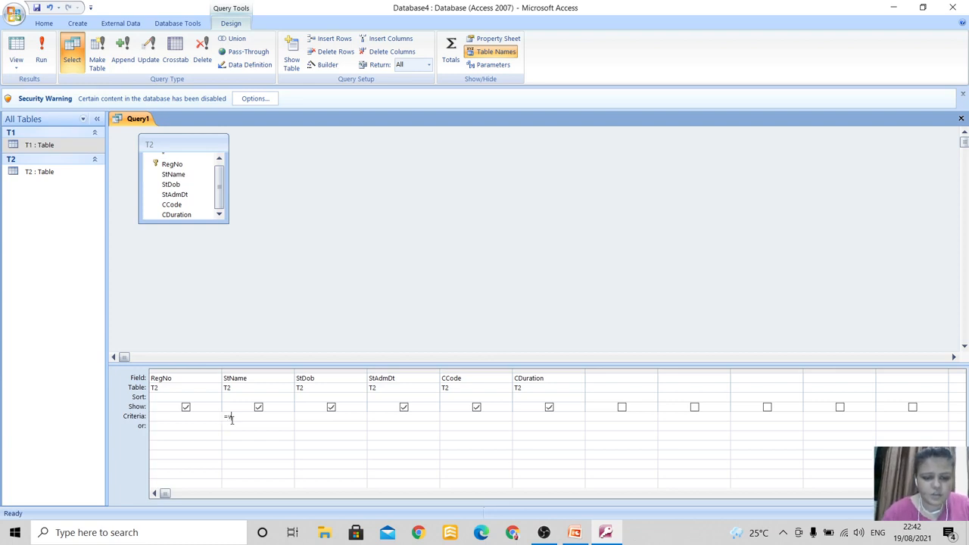
key(BackSpace)
text(V)
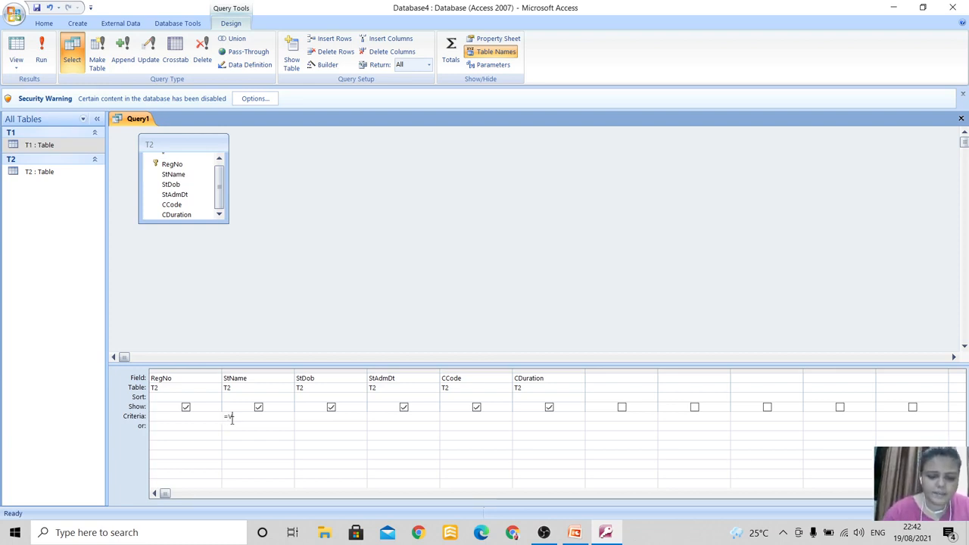
text(isual Basic)
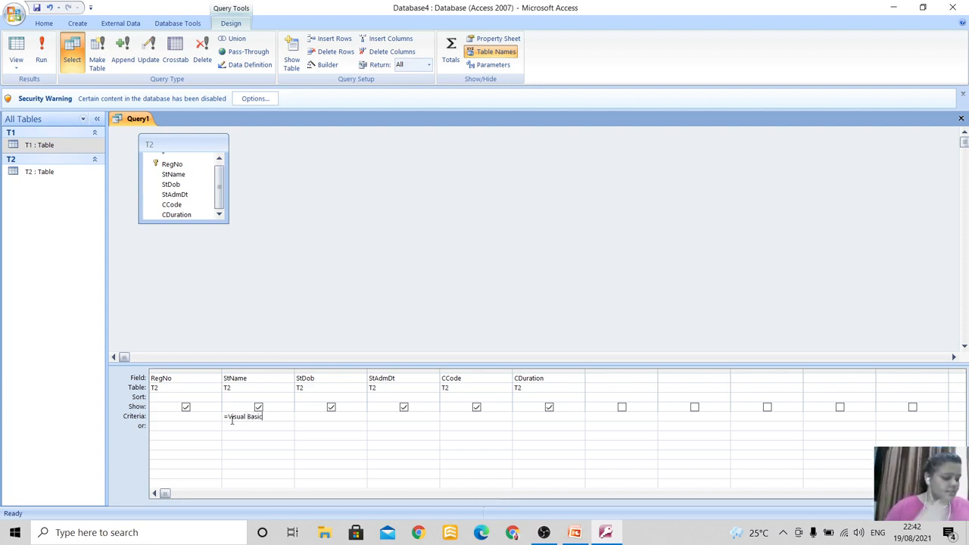
click(374, 321)
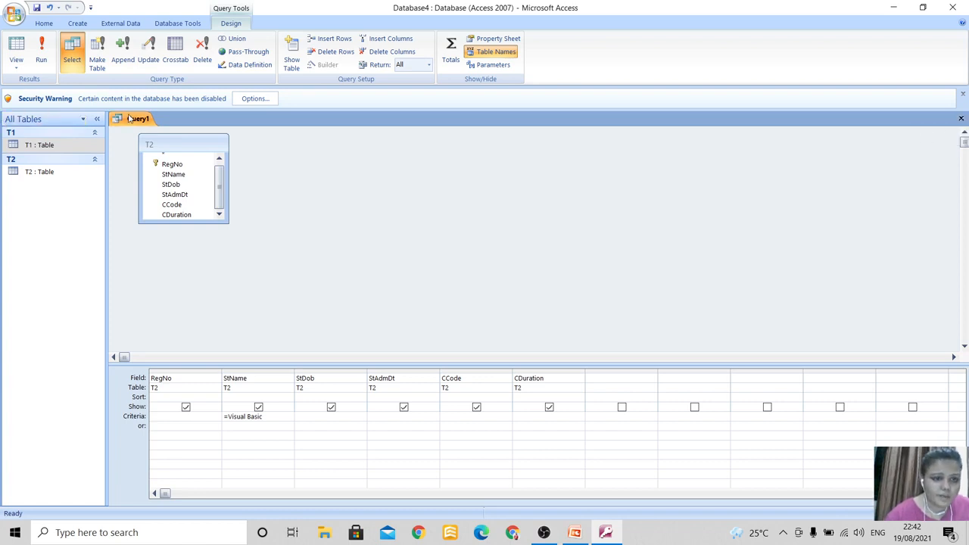
Close the query design and save the query under the name Q1.
right_click(129, 119)
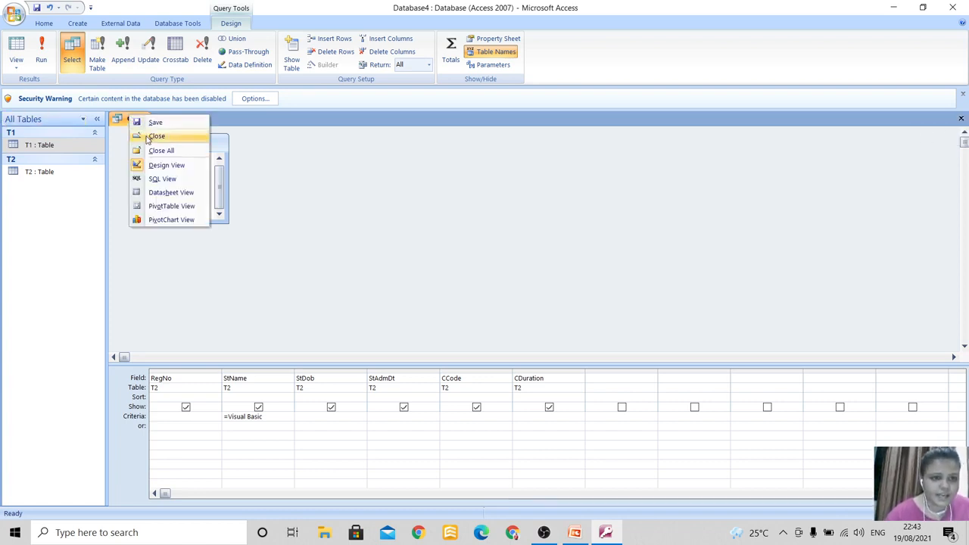
click(149, 139)
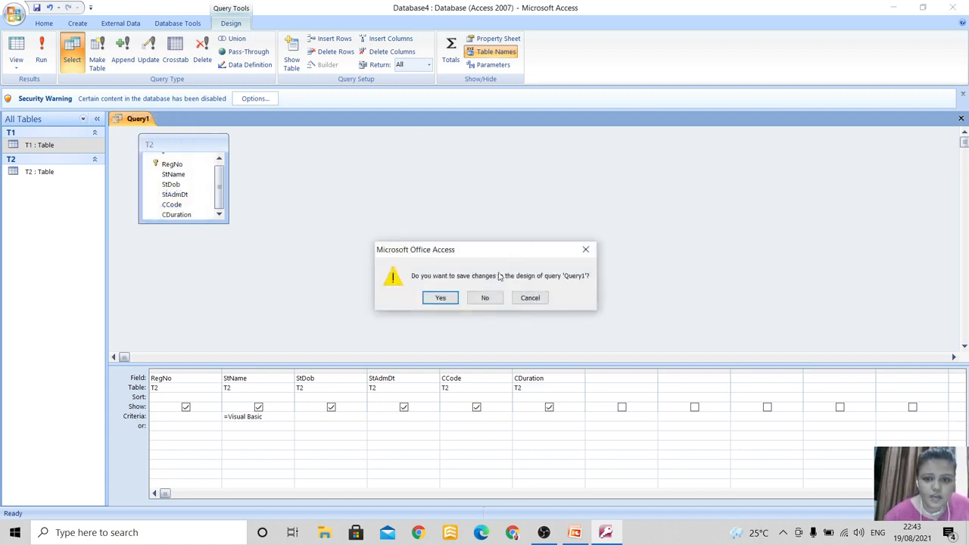
click(438, 298)
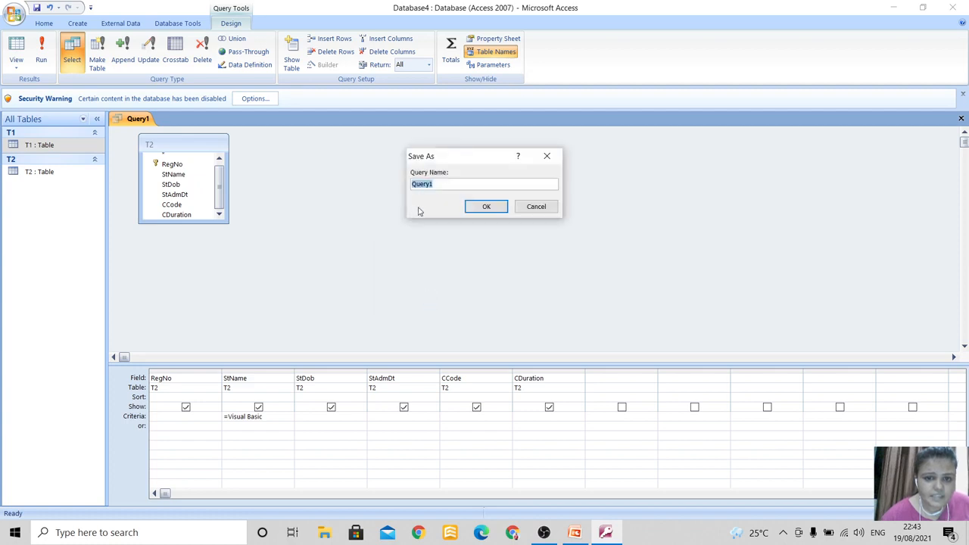
click(451, 184)
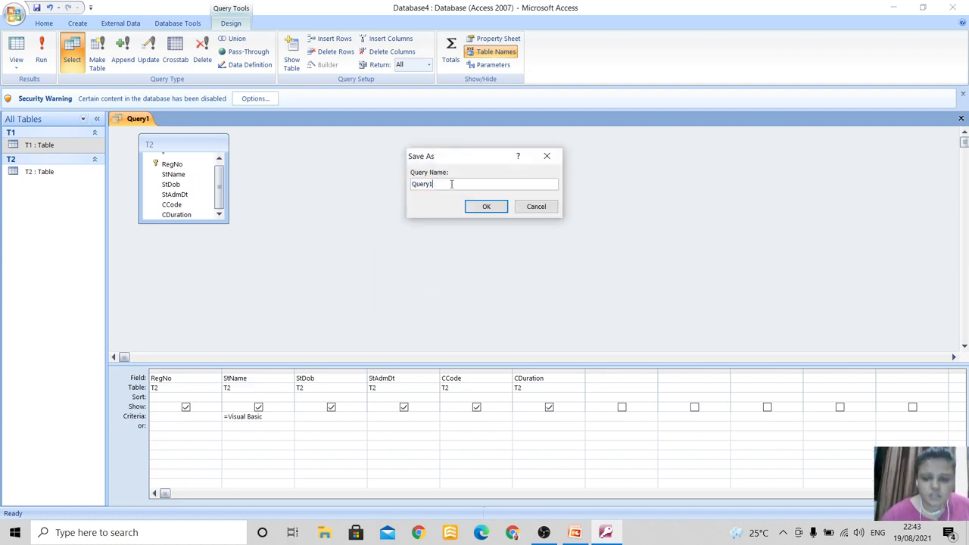
key(BackSpace)
key(BackSpace)
key(BackSpace)
key(BackSpace)
key(BackSpace)
key(BackSpace)
text(Q1)
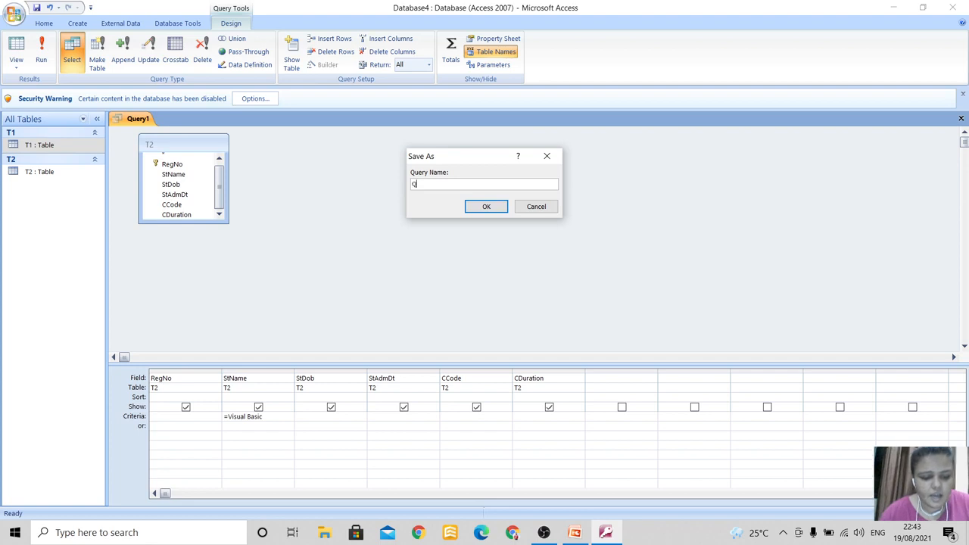
click(473, 207)
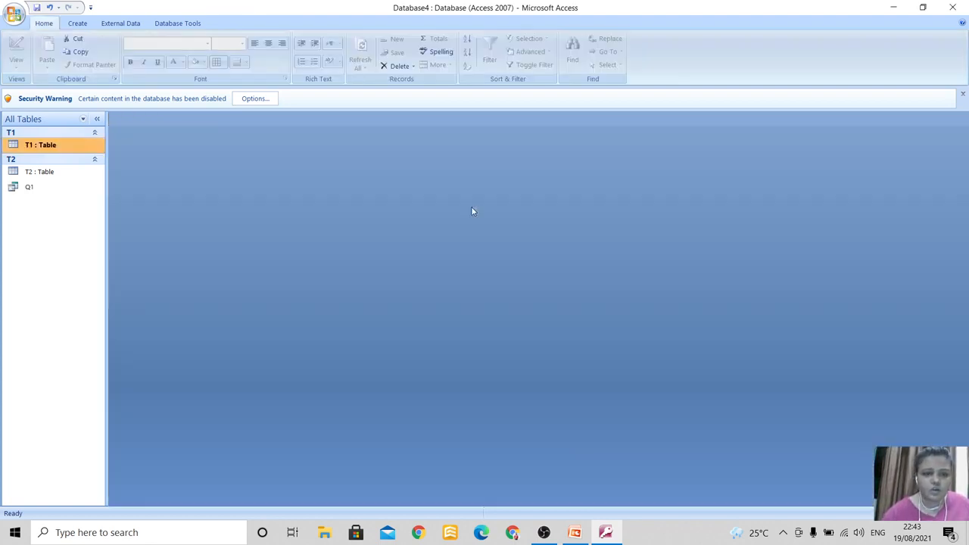
Open the saved query Q1 and examine each column of its datasheet, from RegNo to CDuration.
double_click(51, 193)
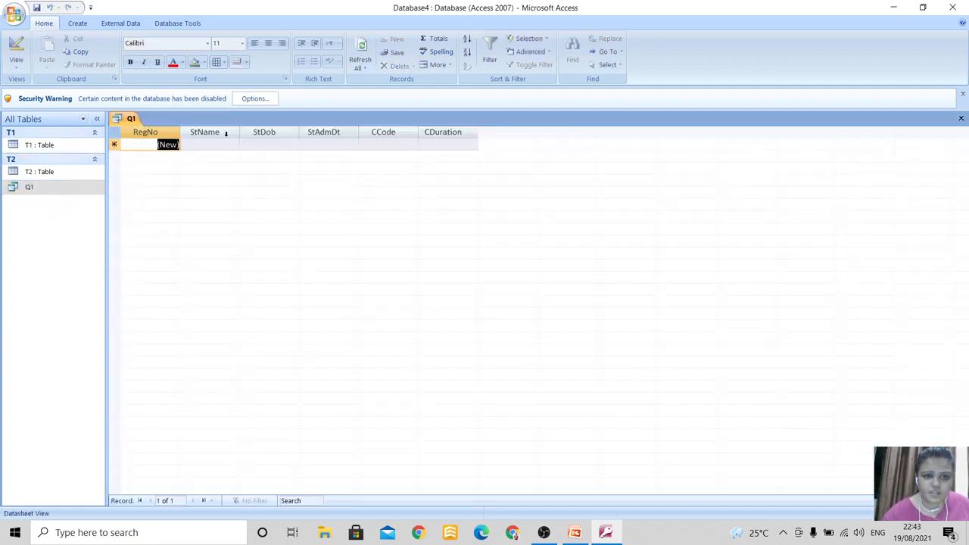
click(228, 144)
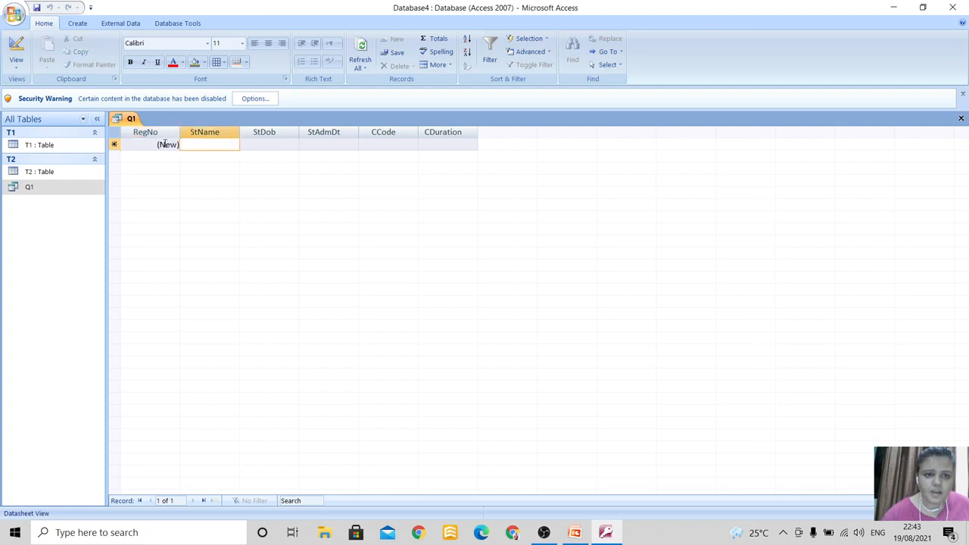
click(165, 144)
click(189, 144)
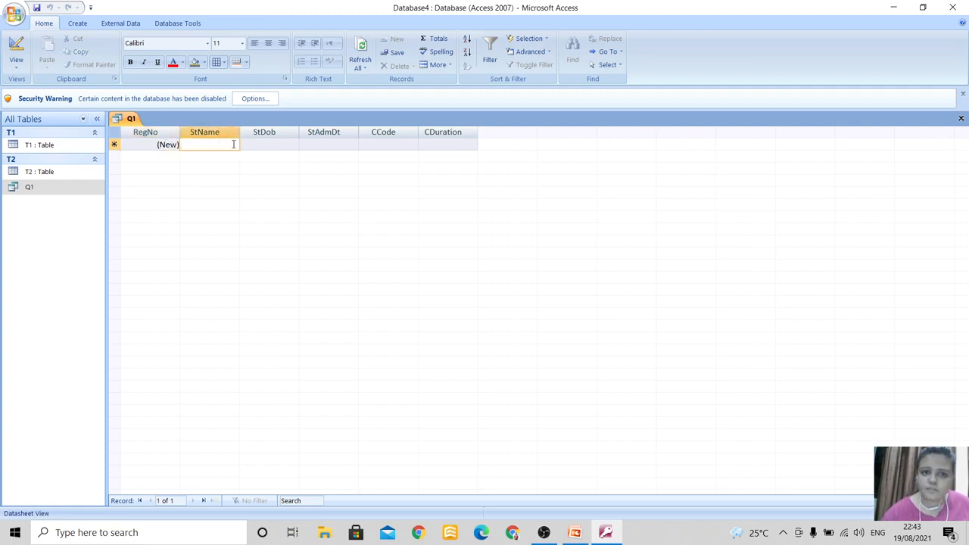
click(265, 144)
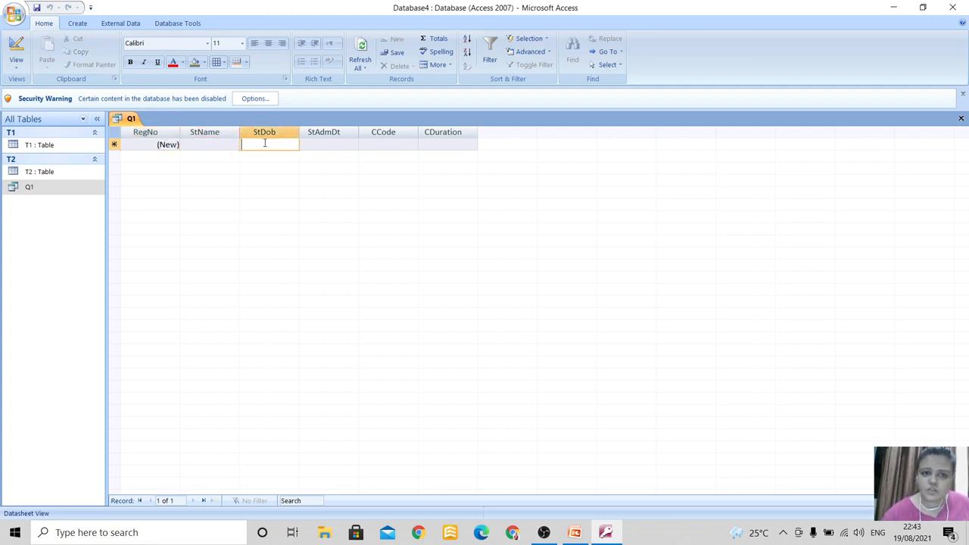
click(320, 145)
click(383, 145)
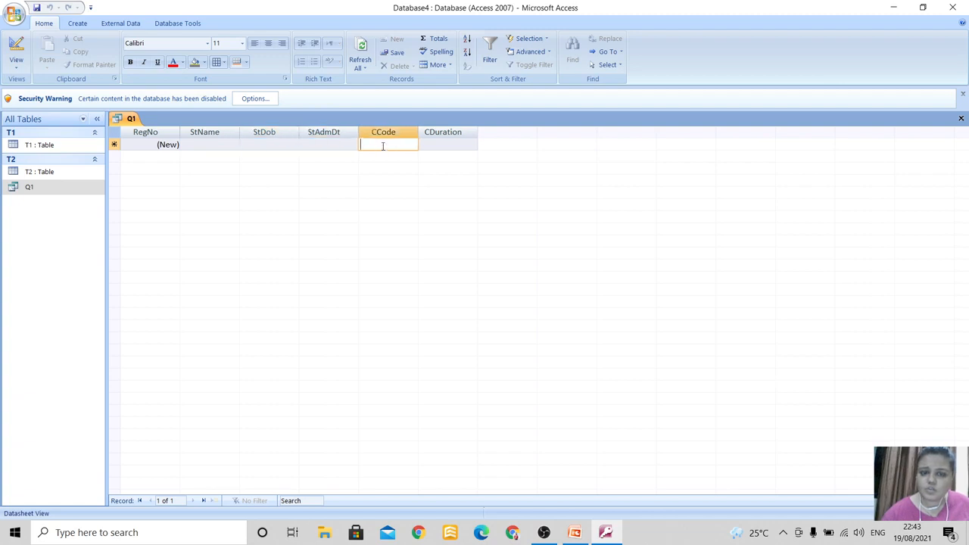
click(431, 144)
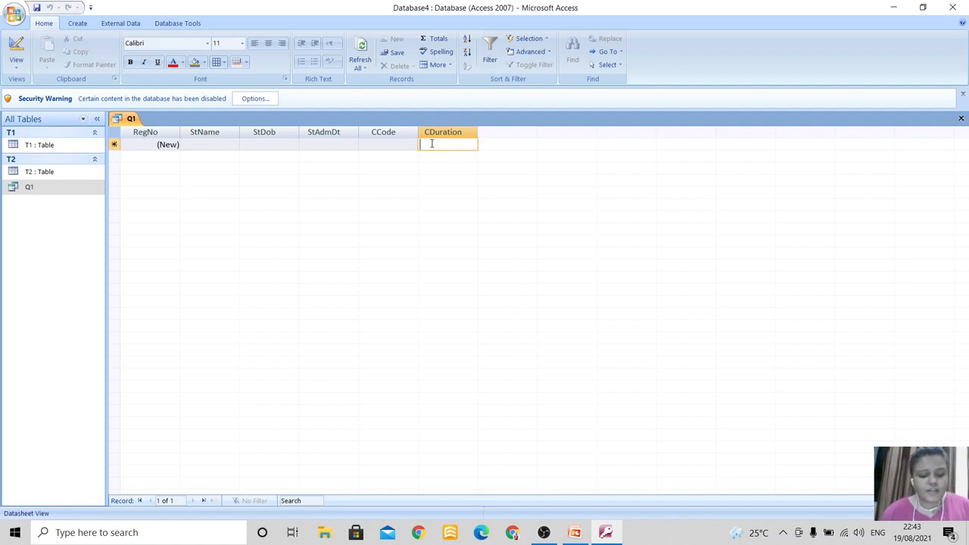
Switch to the PowerPoint presentation and start the slide show of the Rows in the Design Grid slide.
key(alt+Tab)
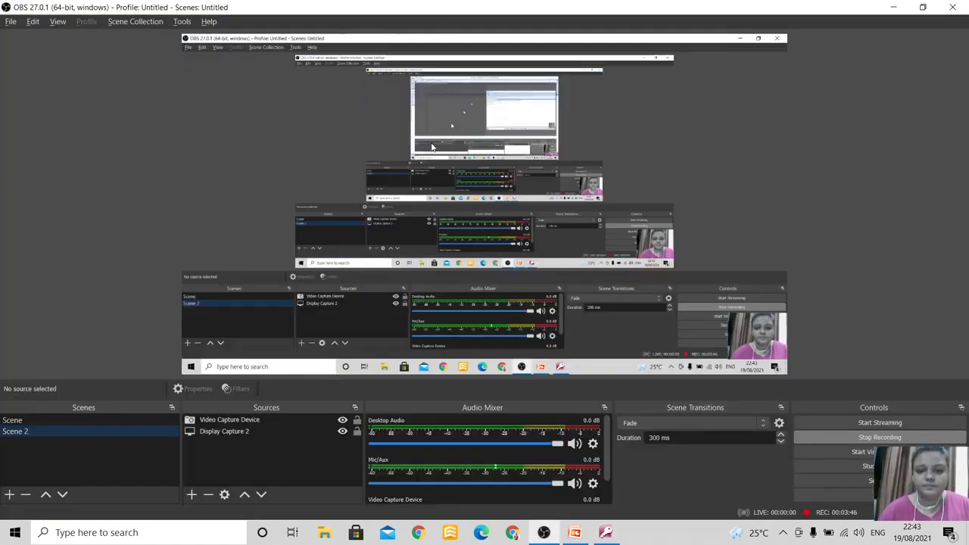
key(alt+Tab)
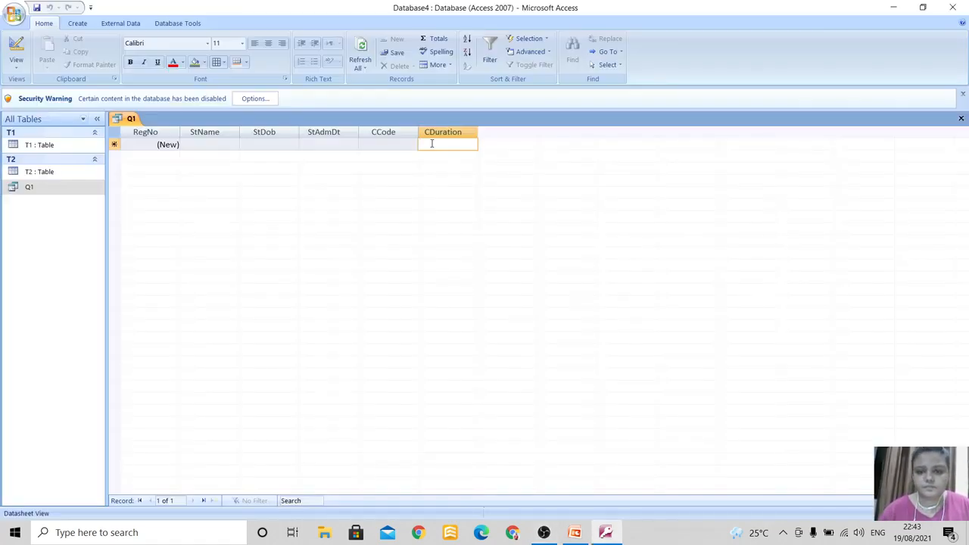
key(alt+Tab)
key(Tab)
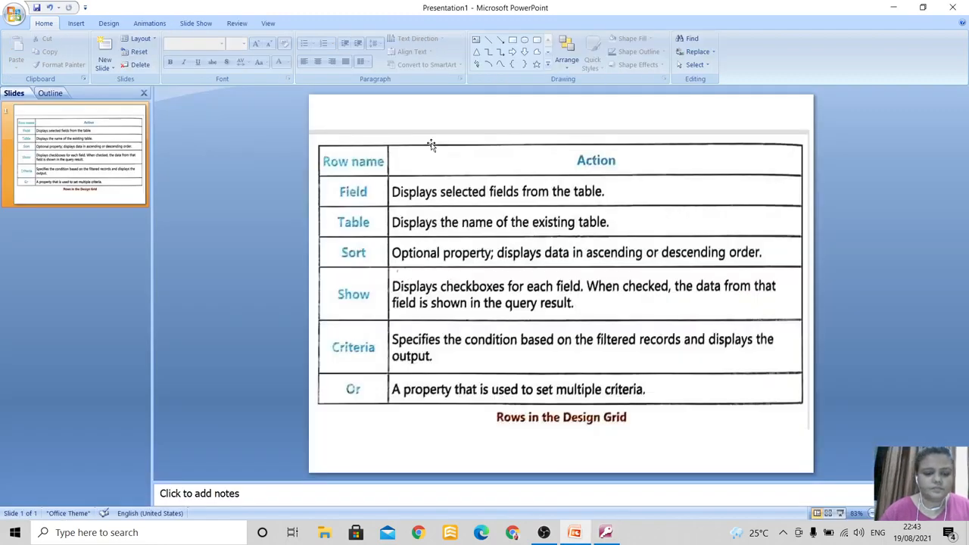
key(F5)
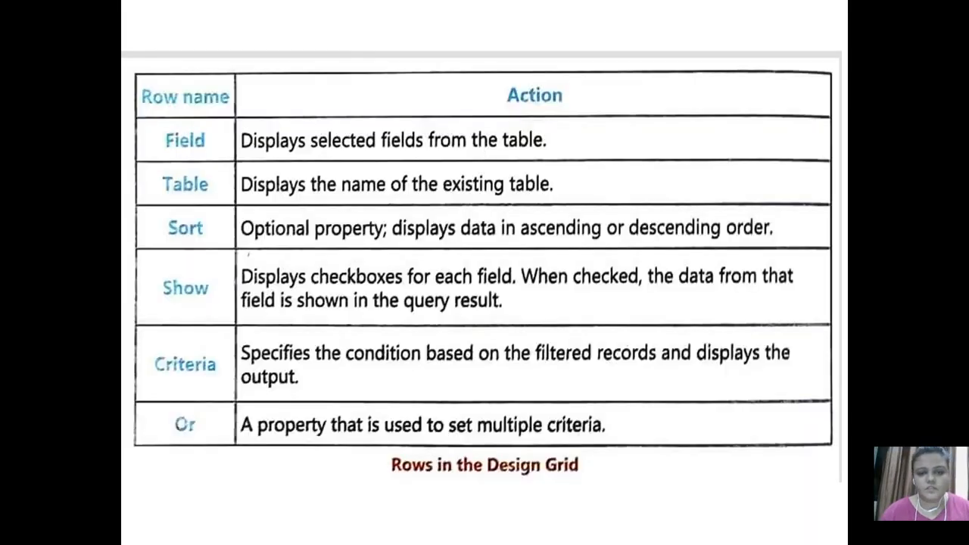